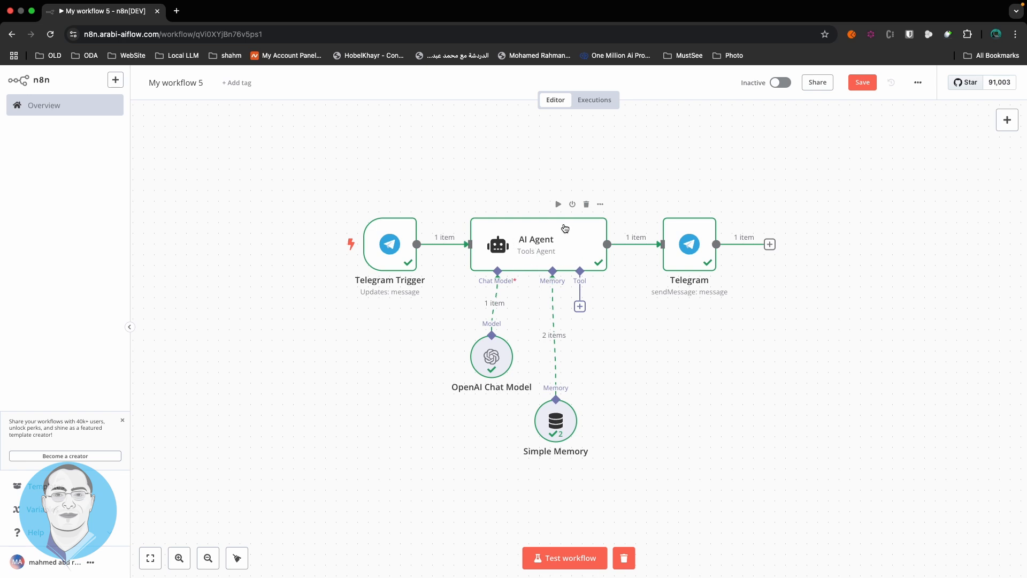
Attach a Gmail Tool to the AI Agent by searching 'gm' in the Tools panel
mouse_move(502, 317)
click(580, 306)
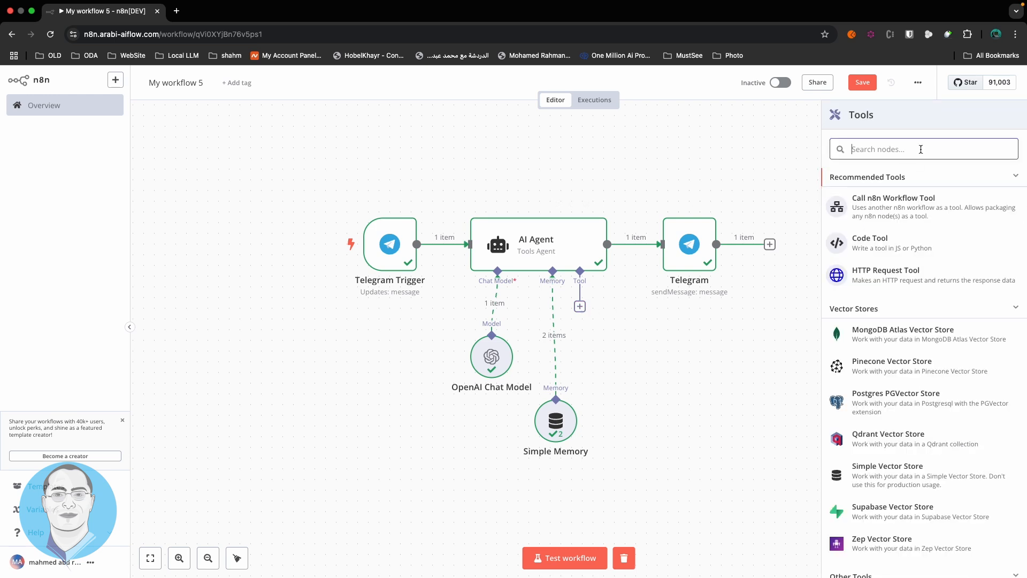
text(ل)
key(BackSpace)
key(ctrl+space)
text(gm)
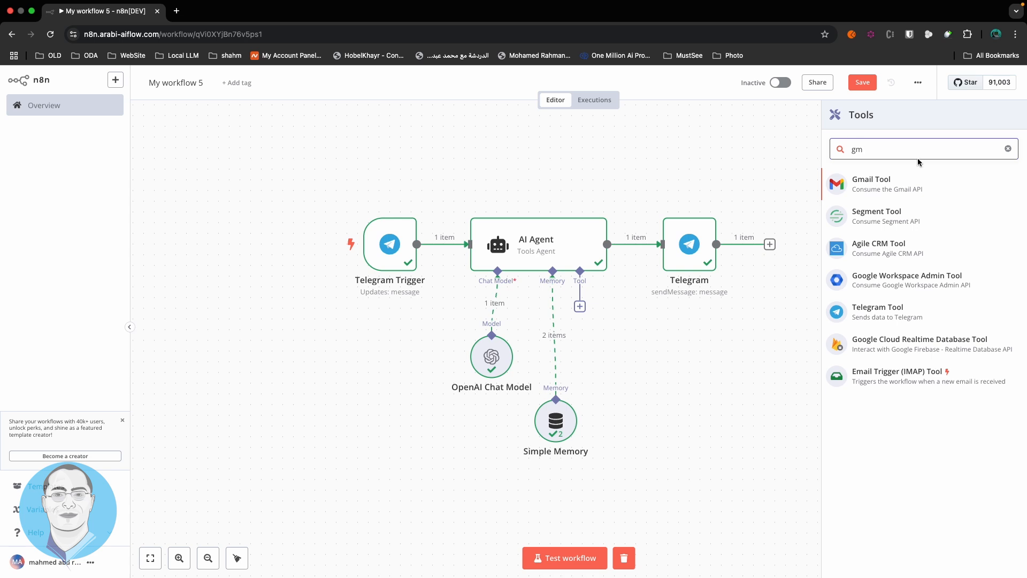
click(910, 184)
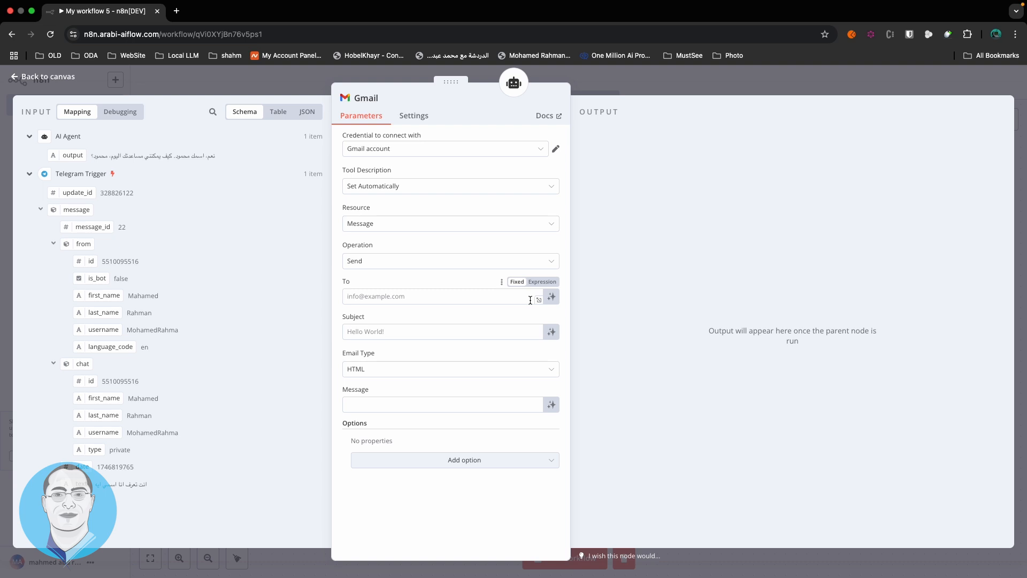
Let the model define the Gmail tool's To, Subject and Message fields, then return to the canvas
click(552, 296)
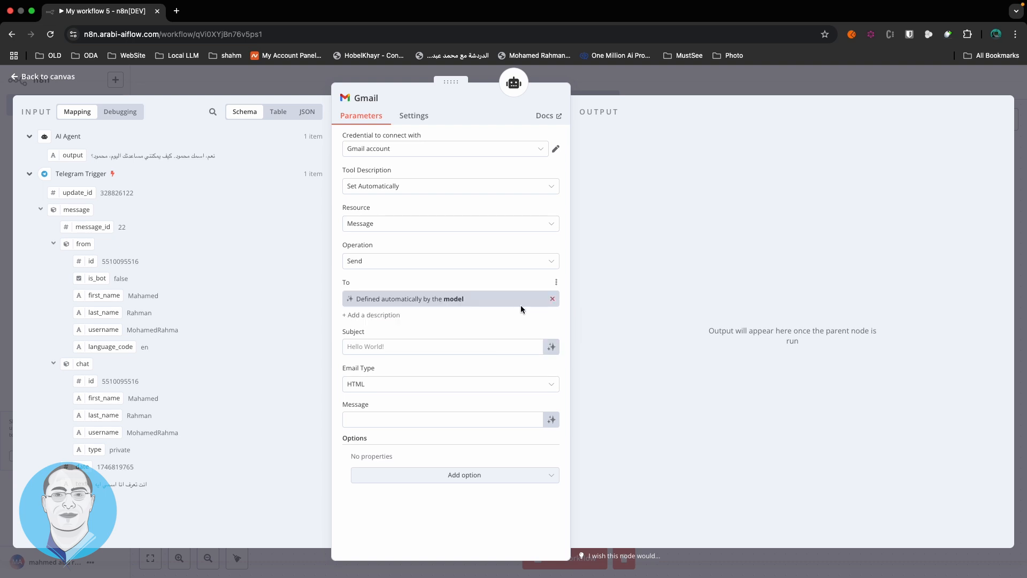
click(551, 347)
click(552, 436)
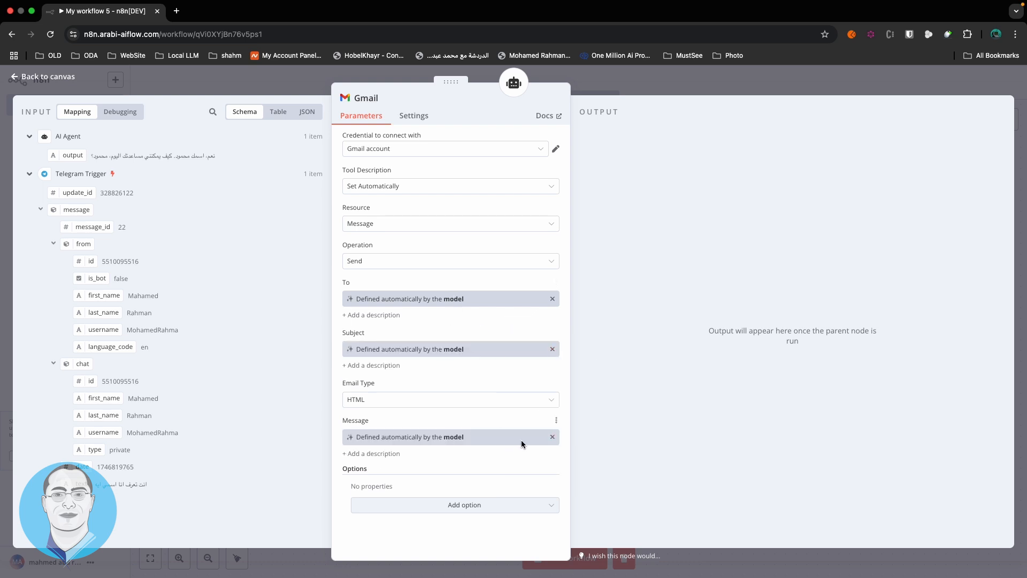
click(641, 87)
Line up the Gmail, OpenAI Chat Model and Simple Memory nodes under the AI Agent
drag(588, 370, 663, 391)
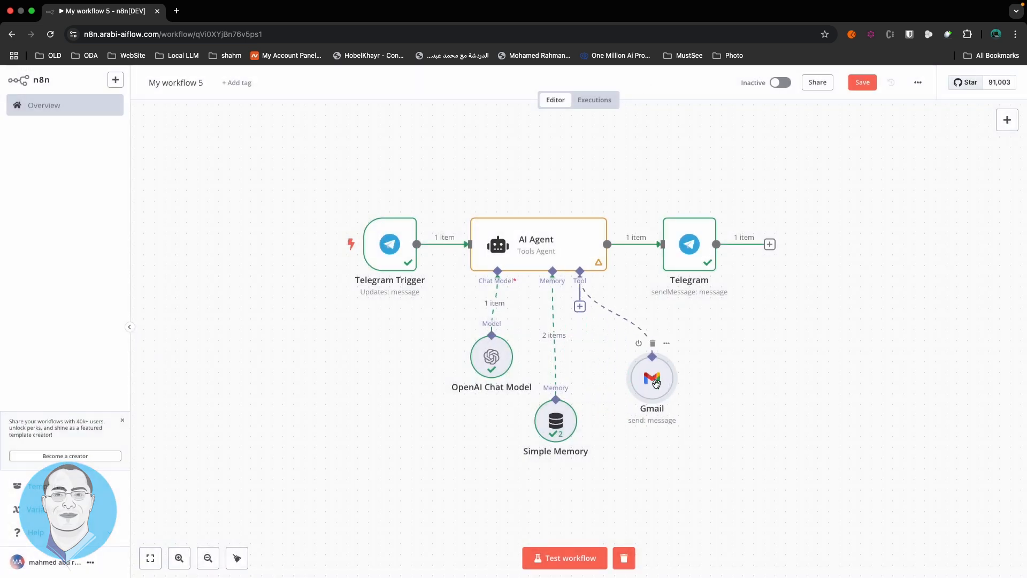
drag(504, 362, 482, 362)
drag(566, 421, 555, 377)
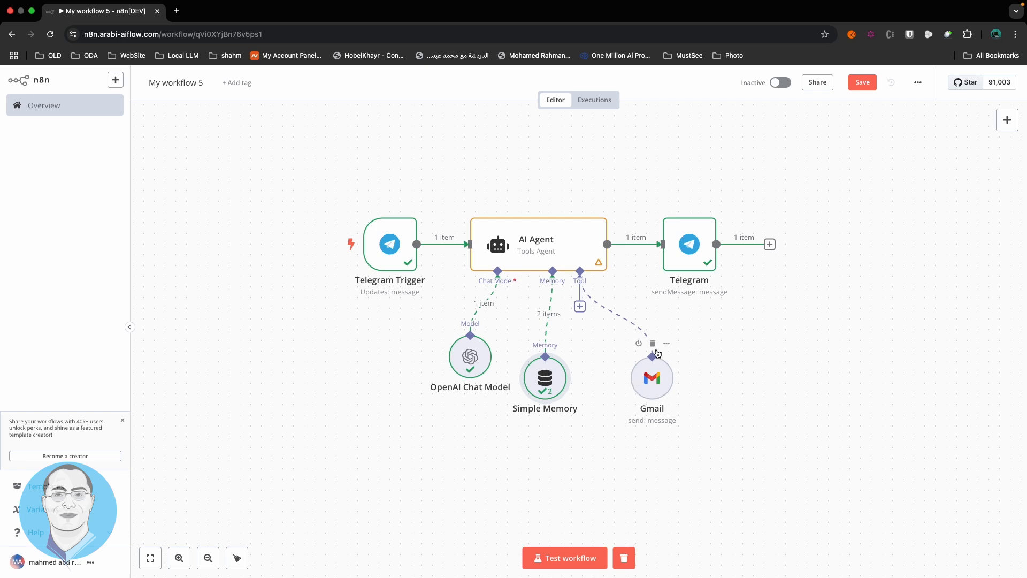
double_click(650, 384)
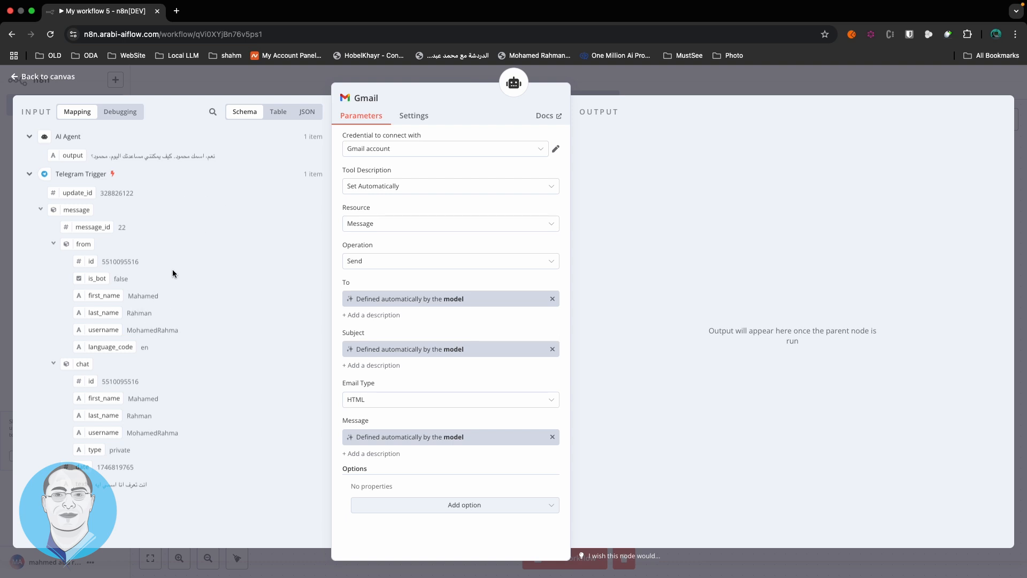
Close the Gmail settings and start a test run waiting for a Telegram message
click(649, 88)
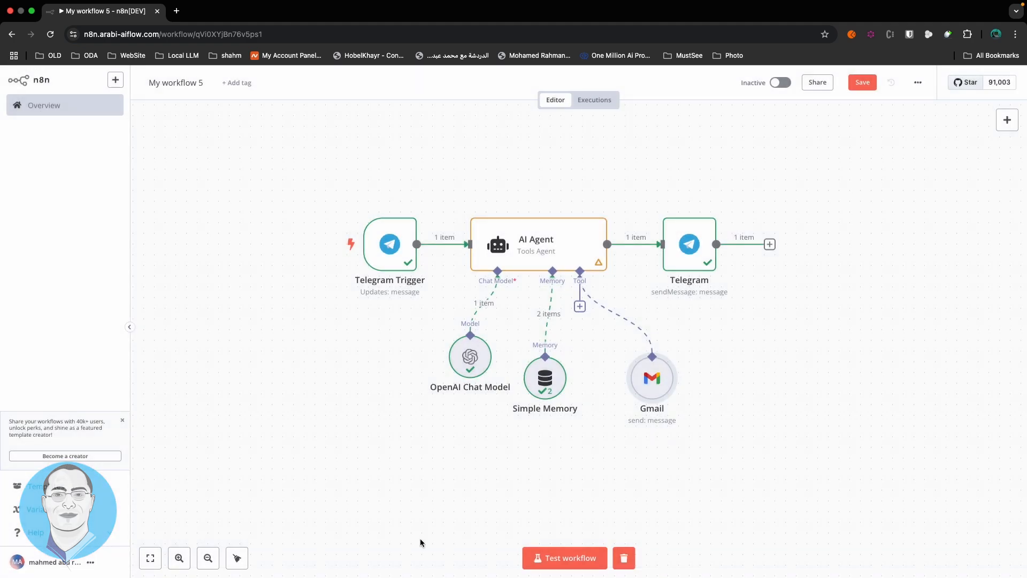
click(541, 558)
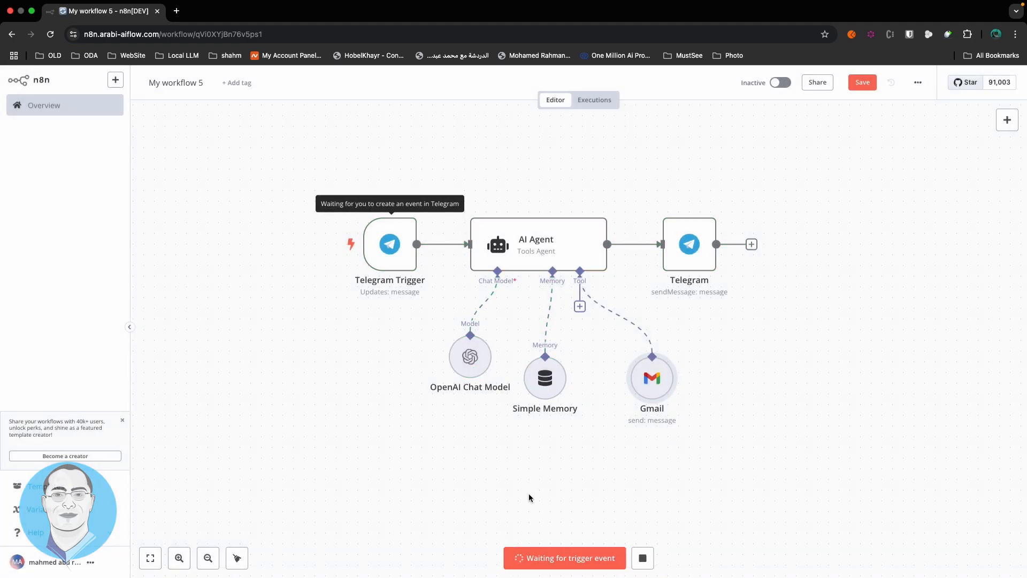
key(ctrl+Left)
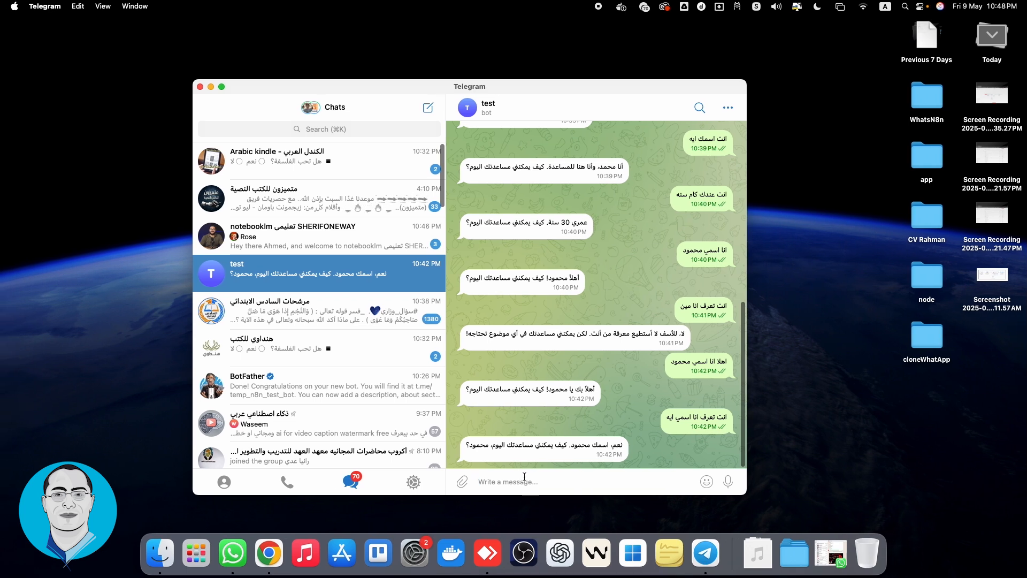
Begin the Arabic request to the bot with the recipient's name and e-mail address
text(high)
key(BackSpace)
key(BackSpace)
key(BackSpace)
key(BackSpace)
key(ctrl+space)
text(ابعت)
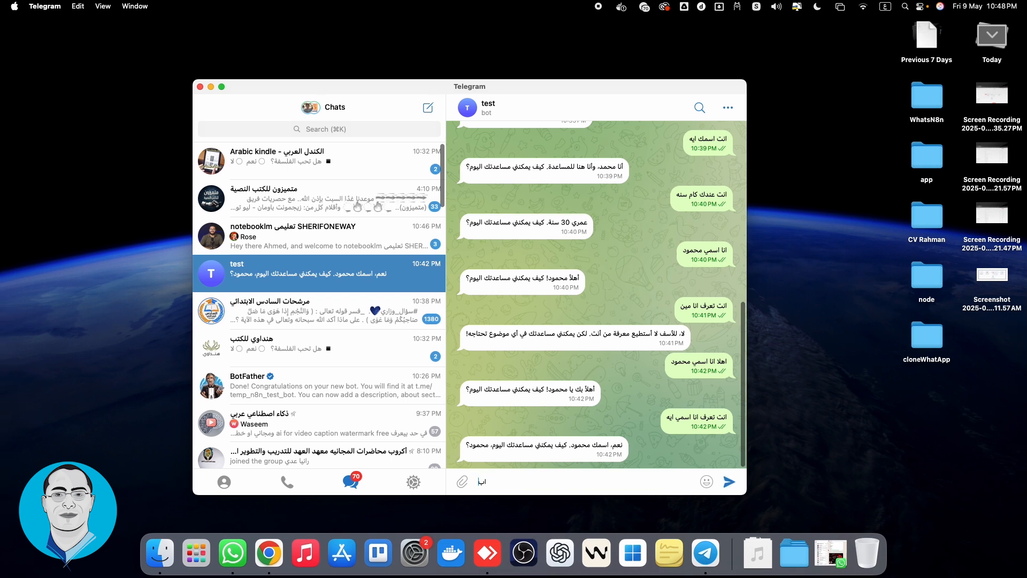
text( ايمي)
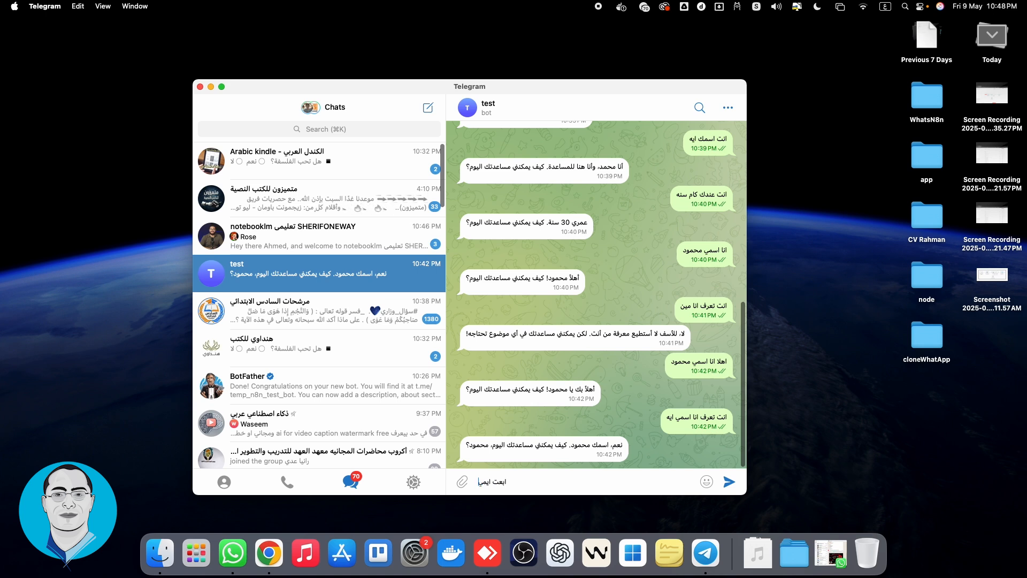
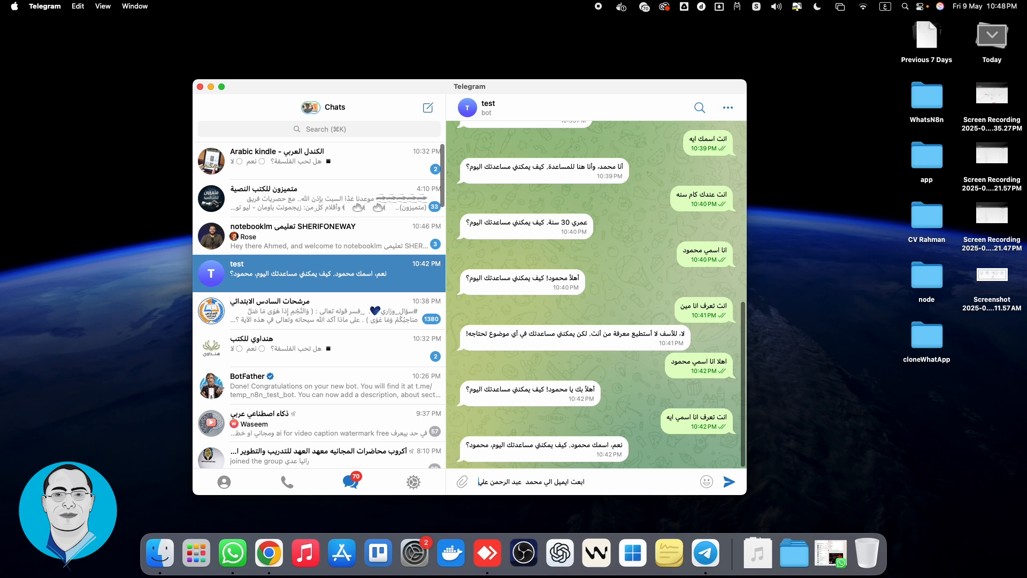
text( الايميل)
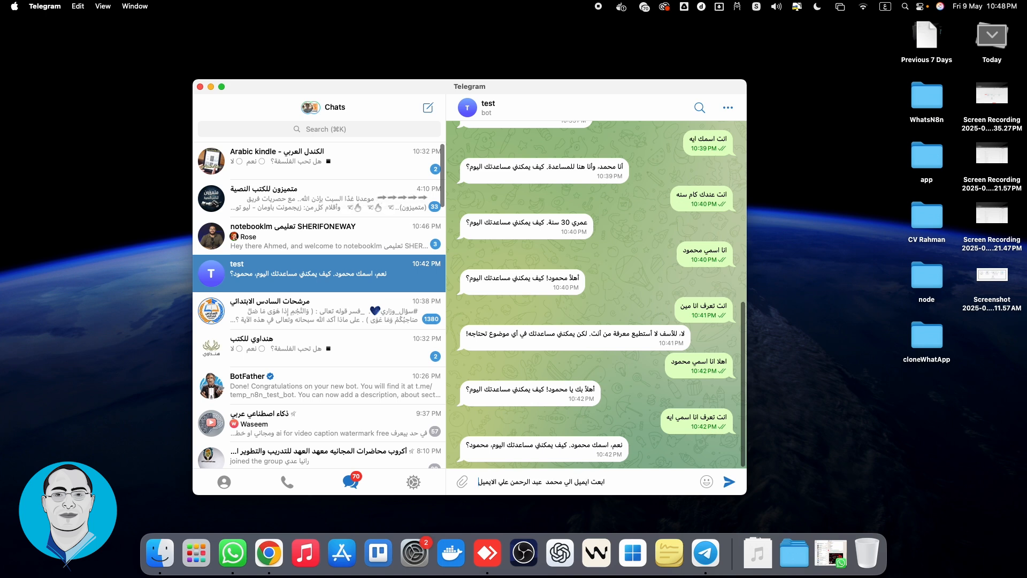
key(ctrl+space)
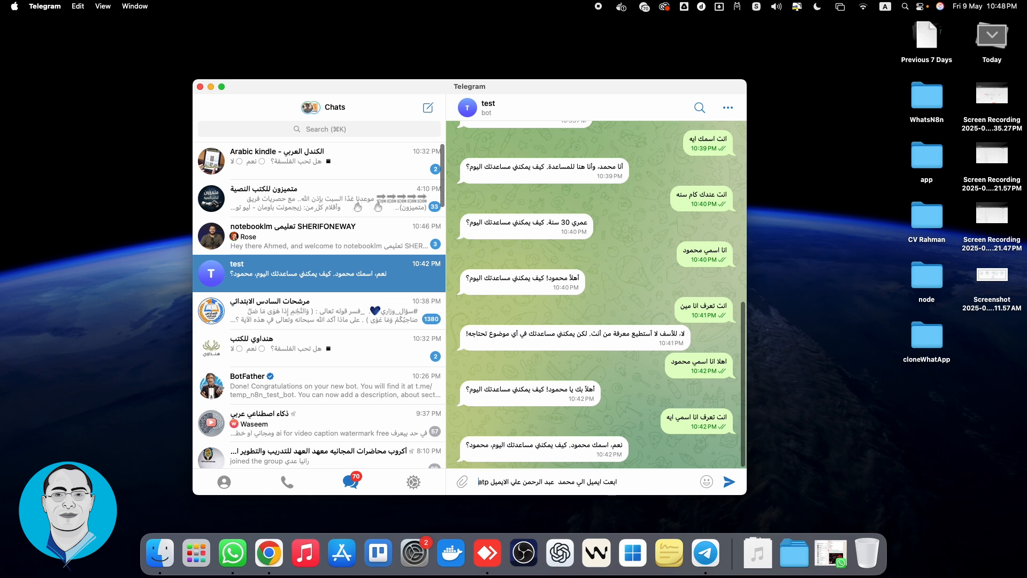
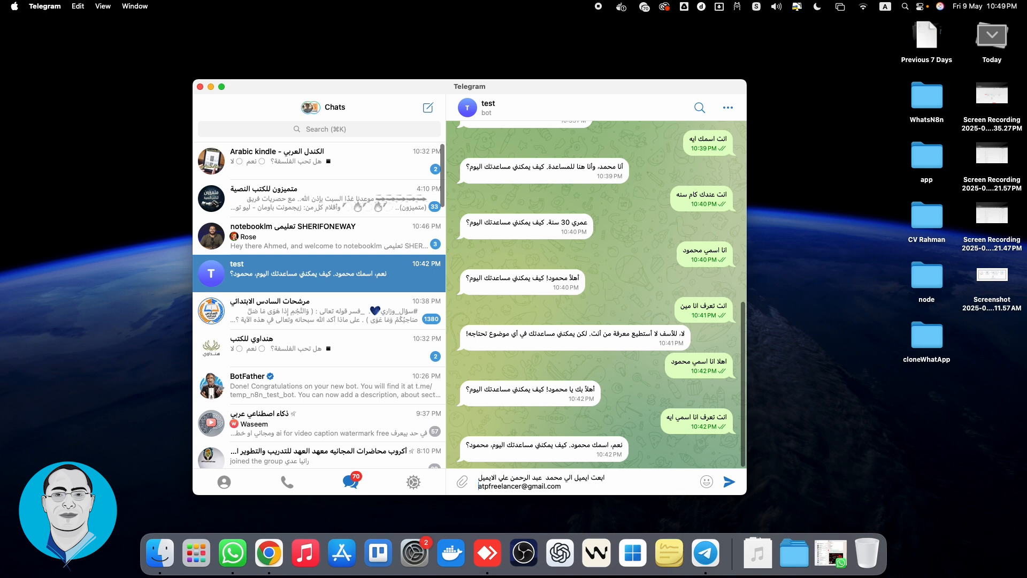
Add subject 'اهلا بيك في n8n' and body 'اهلا اهلا', then send the message
key(ctrl+space)
text(ب)
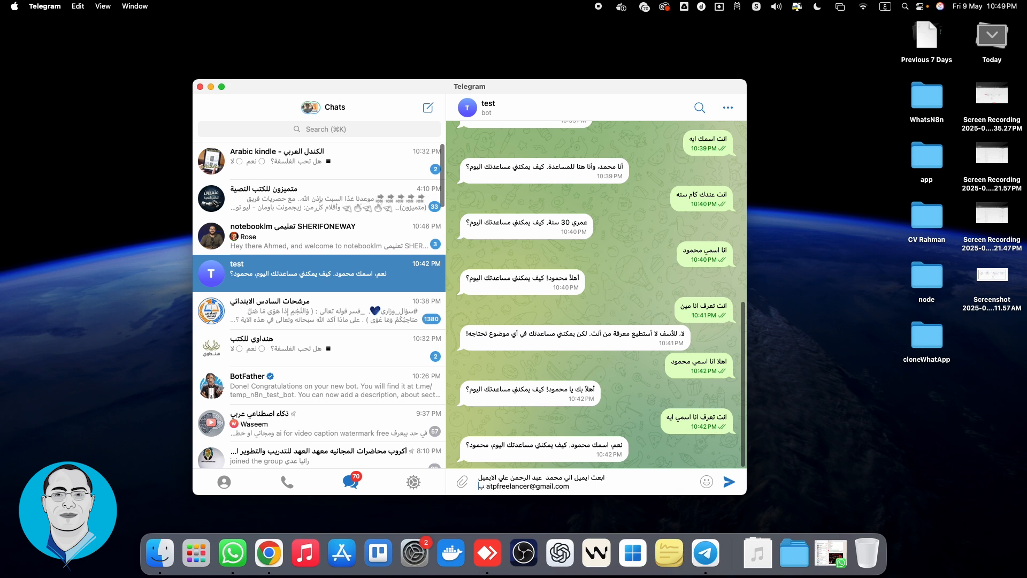
text(عنوان اهلا بيك في)
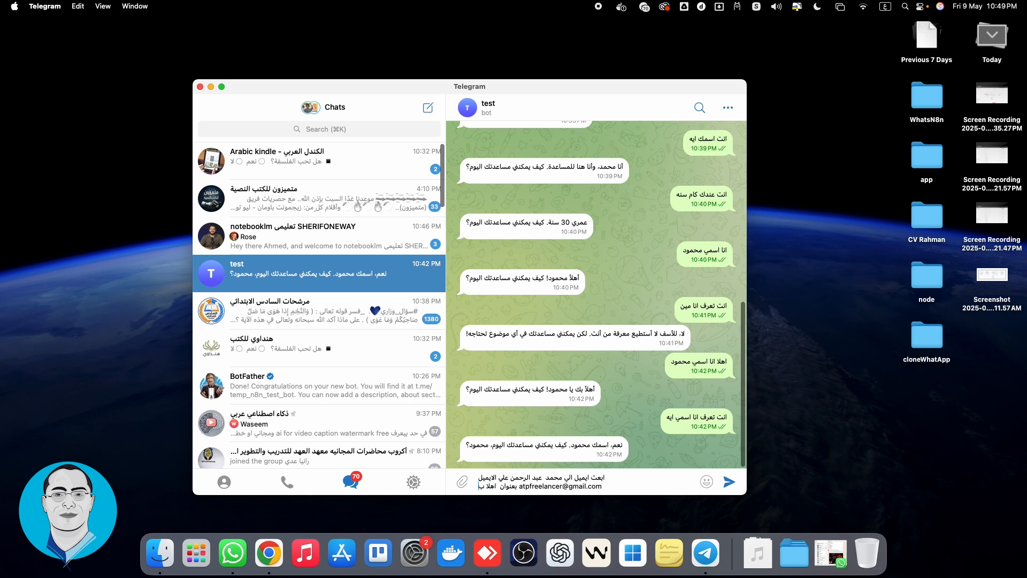
text( ر)
key(BackSpace)
key(ctrl+space)
text(n8n)
key(ctrl+space)
text(و الموضوع اهلا اهلا)
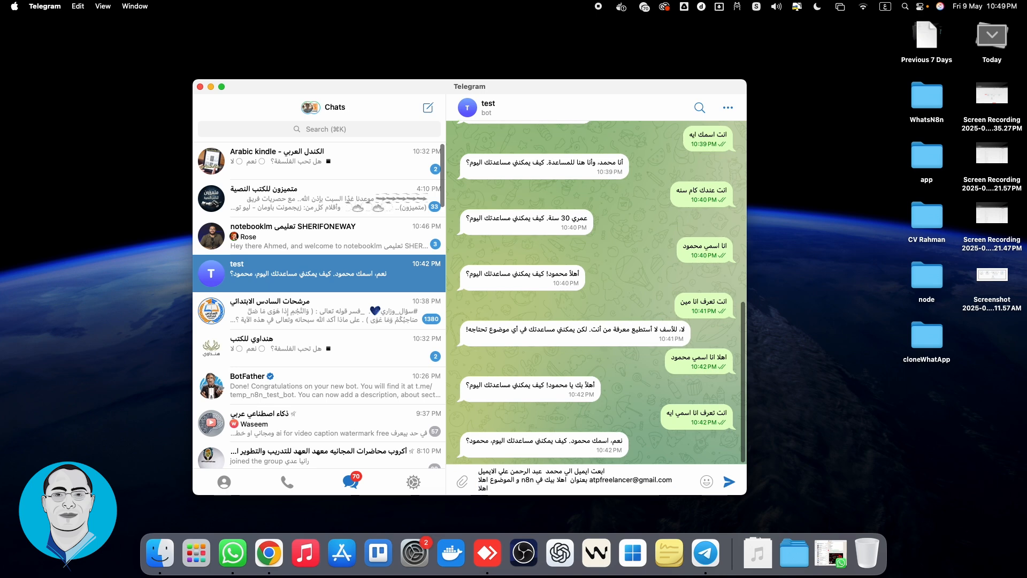
key(Return)
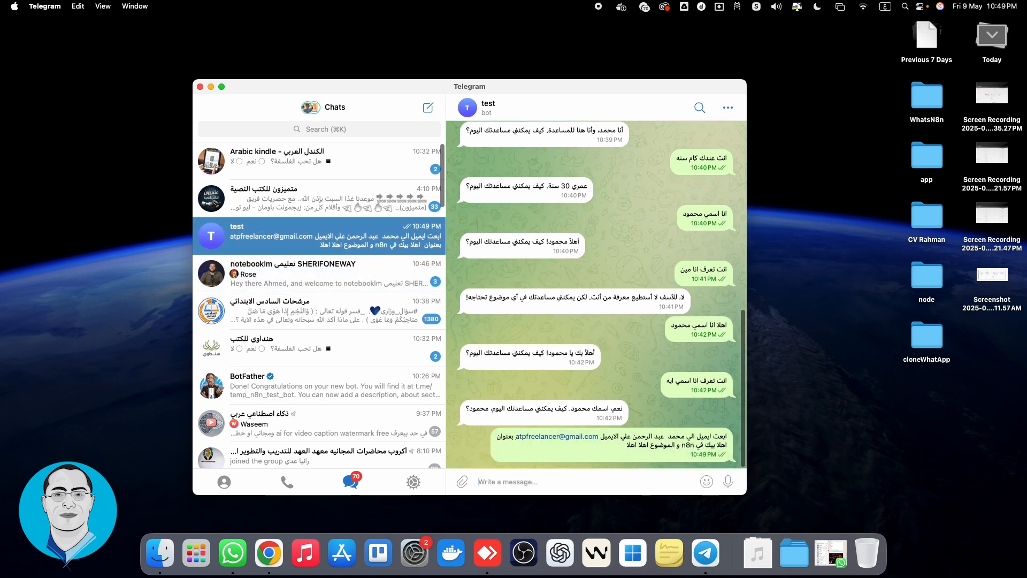
key(ctrl+Right)
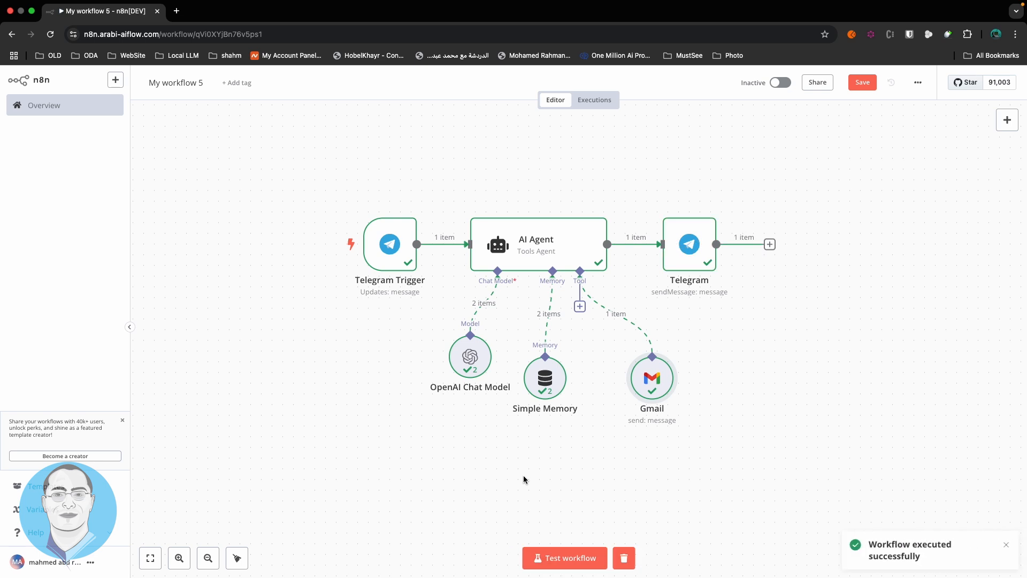
Wait for the workflow run to finish, then return to the Telegram chat
key(ctrl+Left)
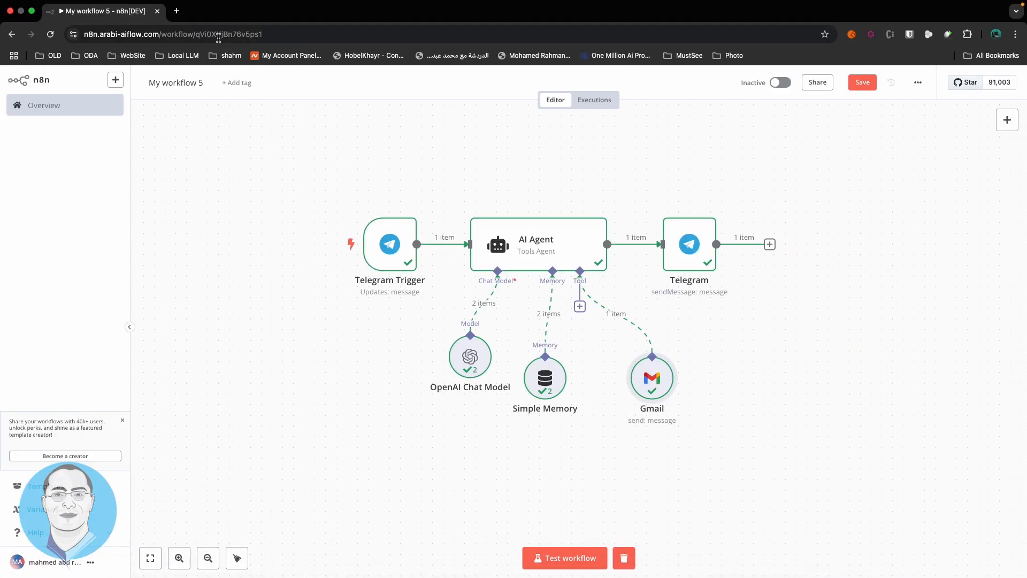
Open the Gmail inbox in a new browser tab
click(177, 11)
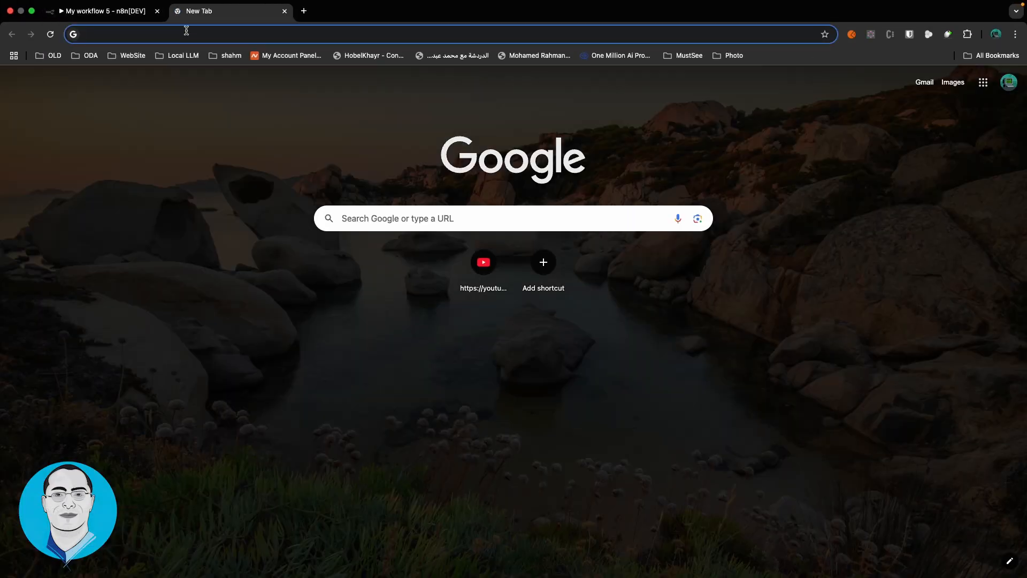
text(gm)
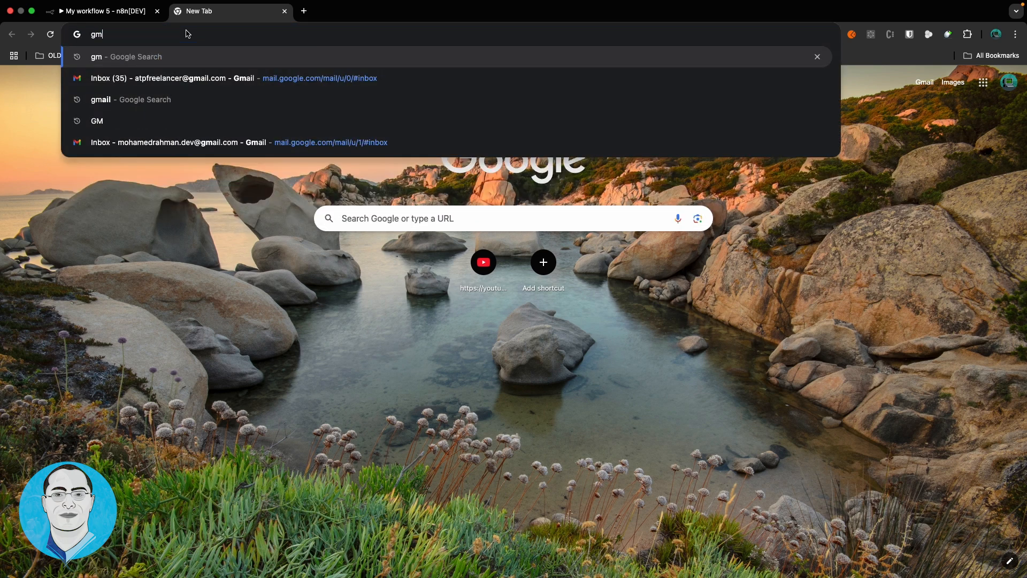
key(Down)
key(Return)
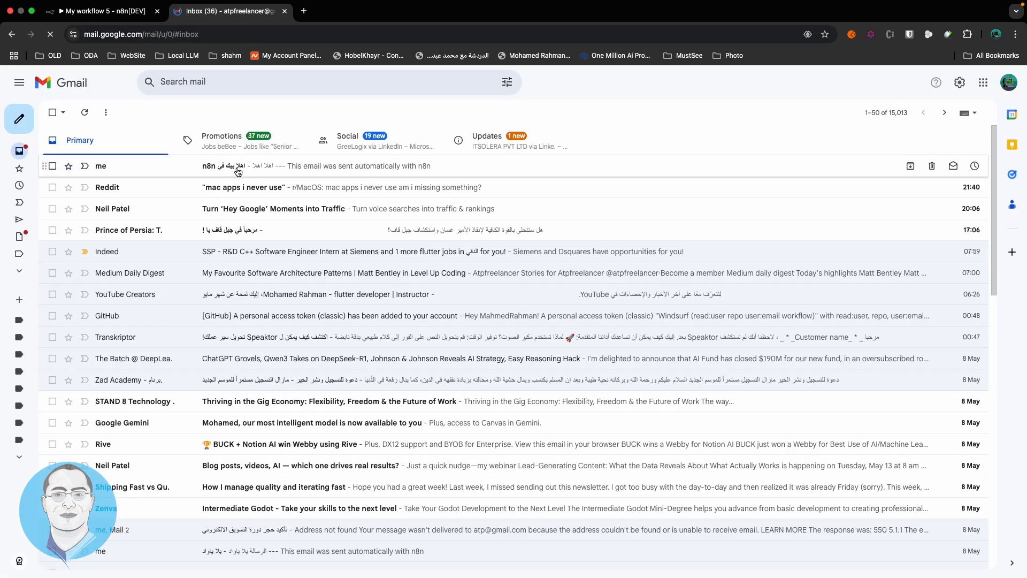
Open the new n8n email and confirm subject 'اهلا بيك في n8n' and body 'اهلا اهلا'
click(233, 167)
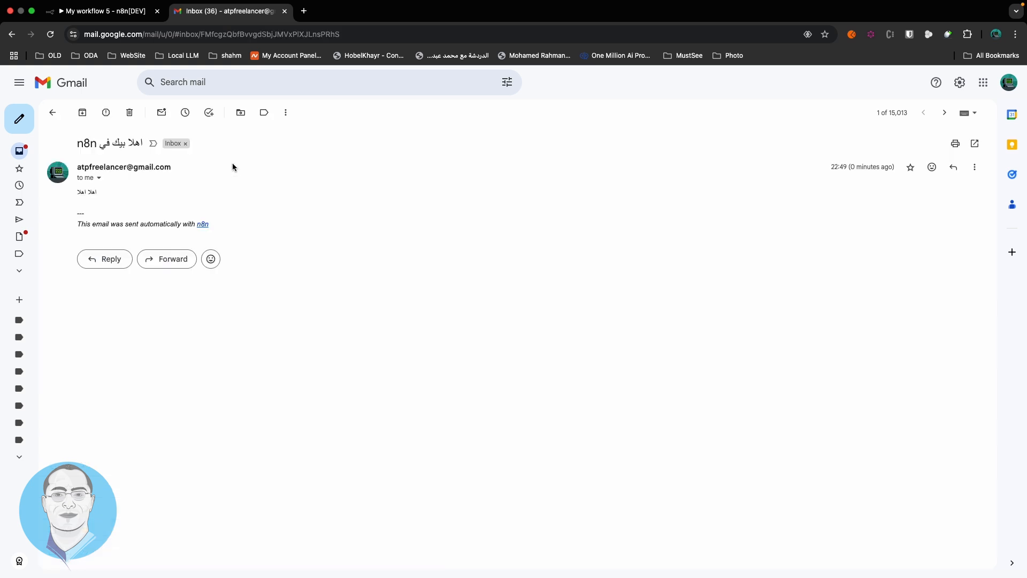
drag(83, 191, 106, 197)
triple_click(115, 141)
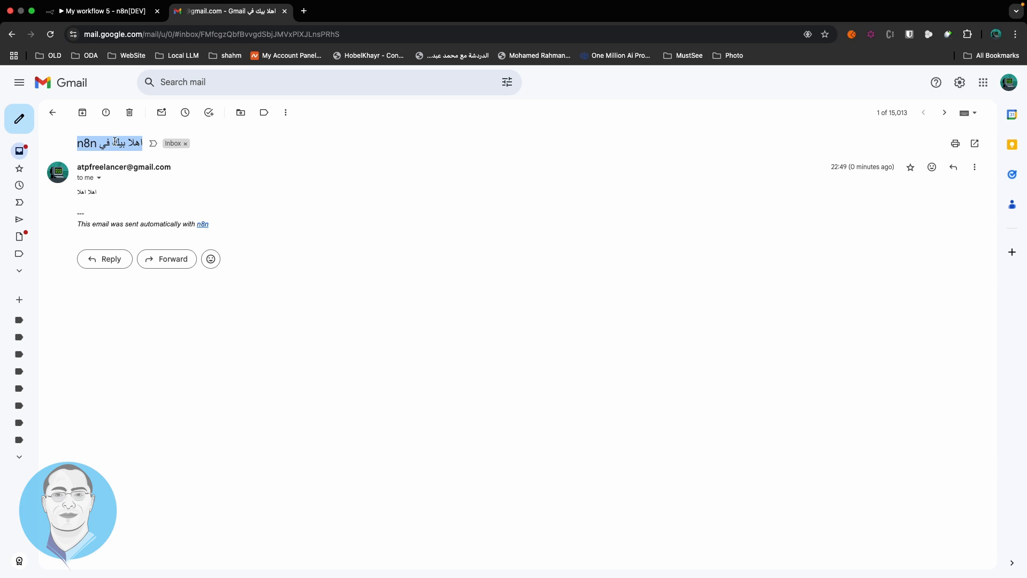
click(104, 12)
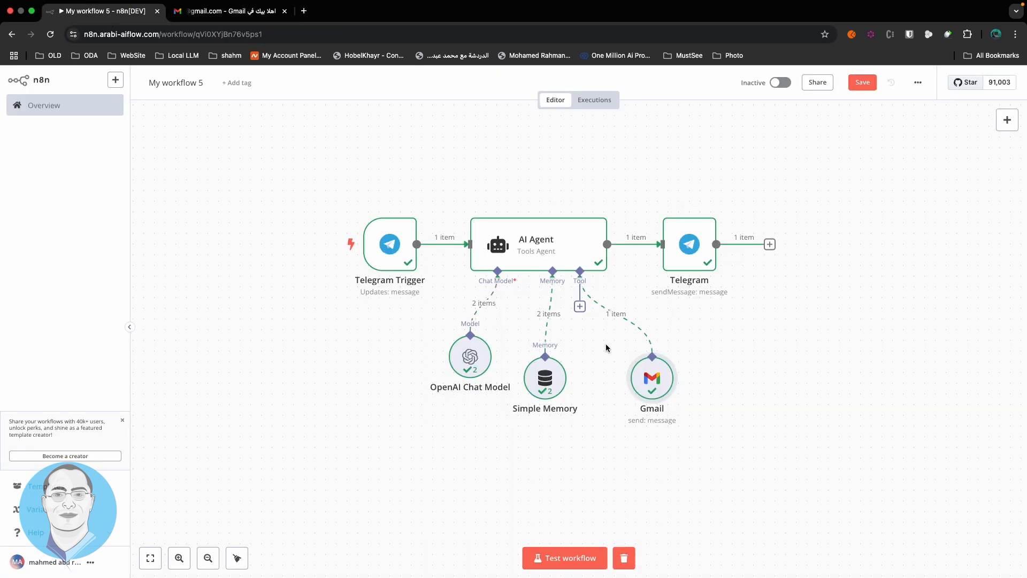
Nudge the Gmail tool node slightly left, then read the bot's confirmation in Telegram
drag(647, 378, 646, 378)
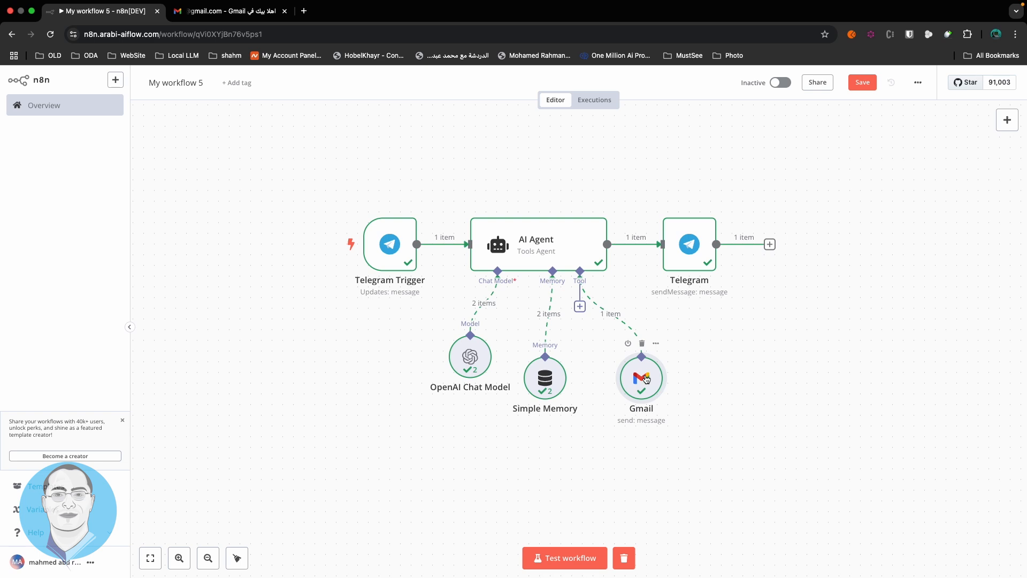
key(ctrl+Left)
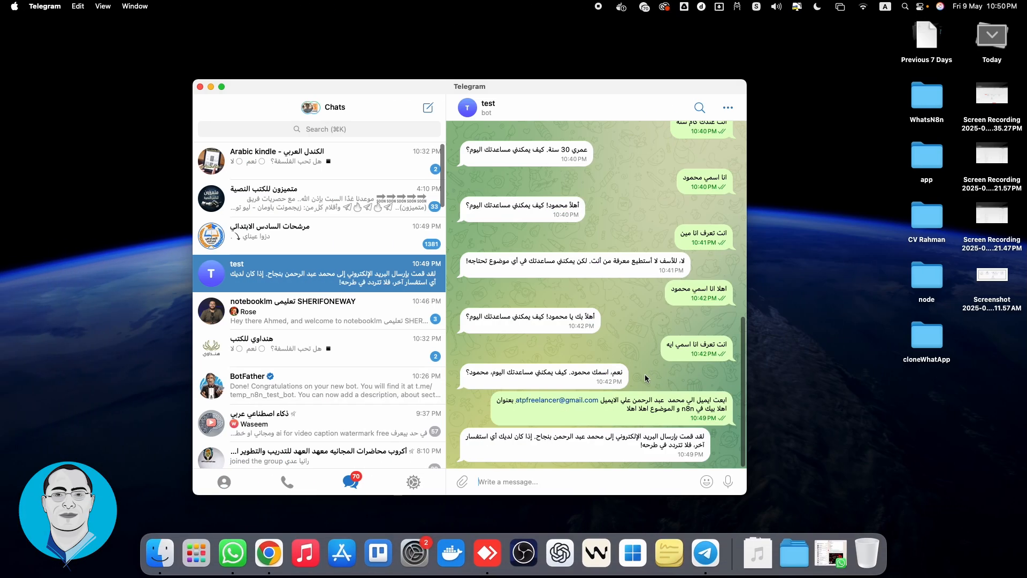